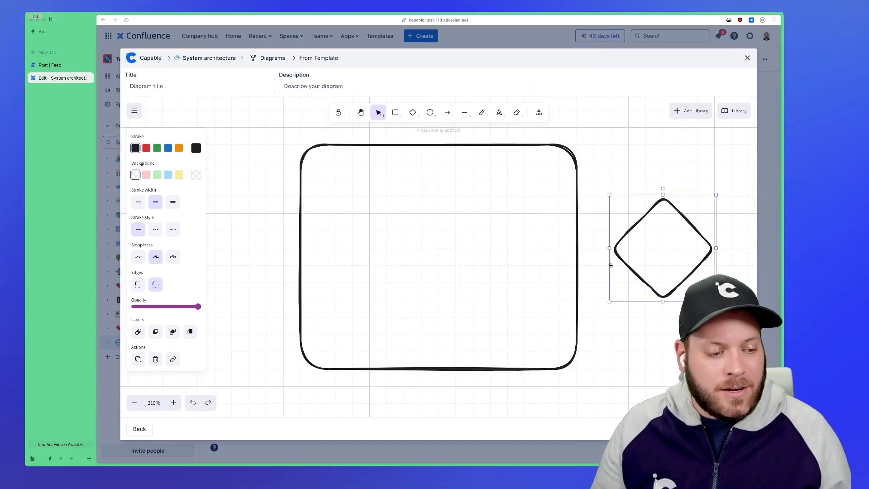
# Delete the rounded rectangle and the diamond to leave the canvas empty.
pyautogui.scroll(-5, 570, 287)
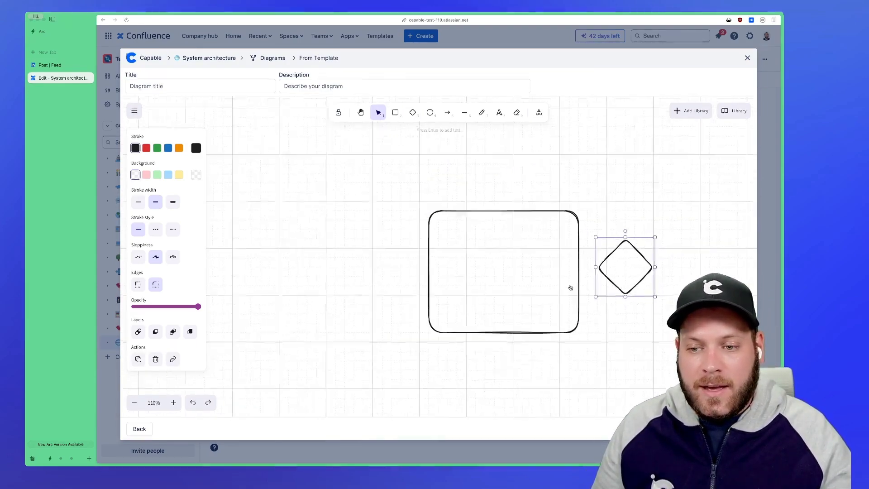
pyautogui.hscroll(3, 571, 288)
pyautogui.scroll(-1, 570, 287)
pyautogui.hscroll(2, 570, 287)
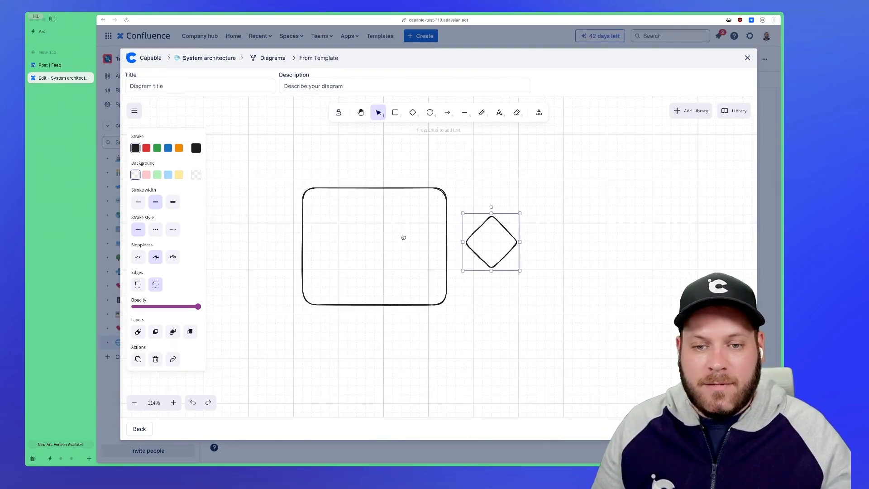
pyautogui.moveTo(277, 169)
pyautogui.mouseDown()
pyautogui.moveTo(586, 353)
pyautogui.moveTo(291, 162)
pyautogui.mouseUp()
pyautogui.press('Delete')
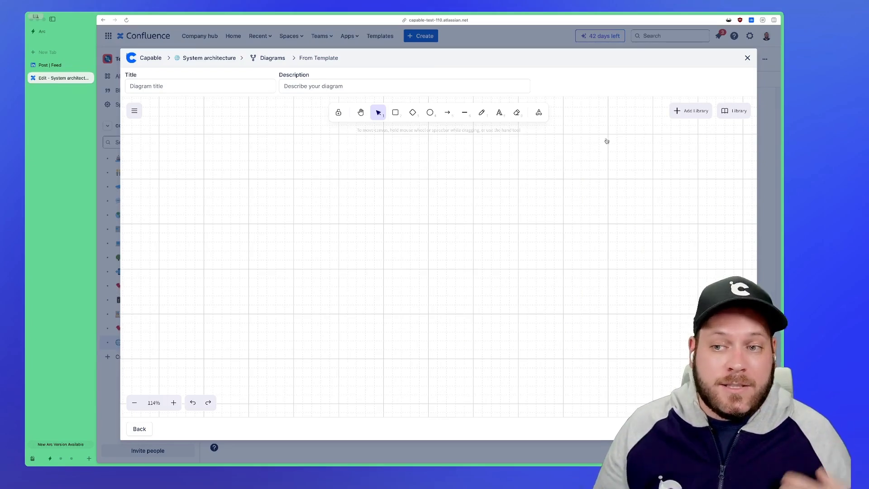
# Title the diagram "AWS Diagram".
pyautogui.click(241, 87)
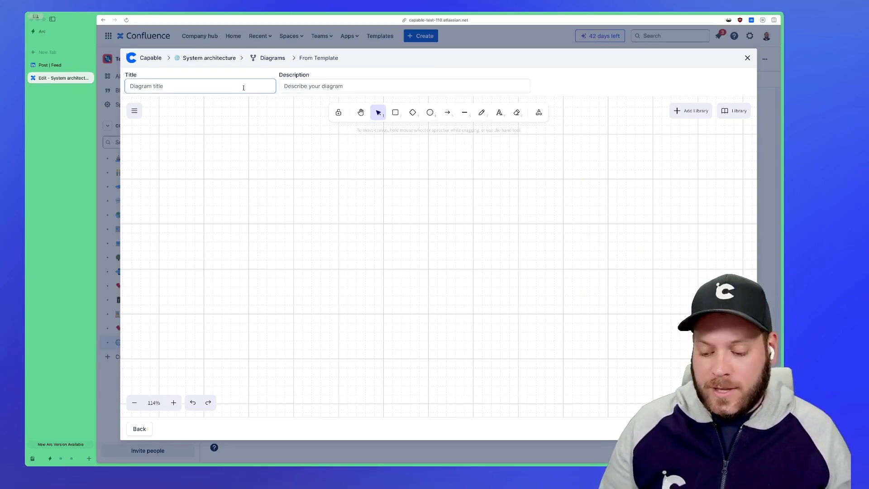
pyautogui.write('AWS Diagram')
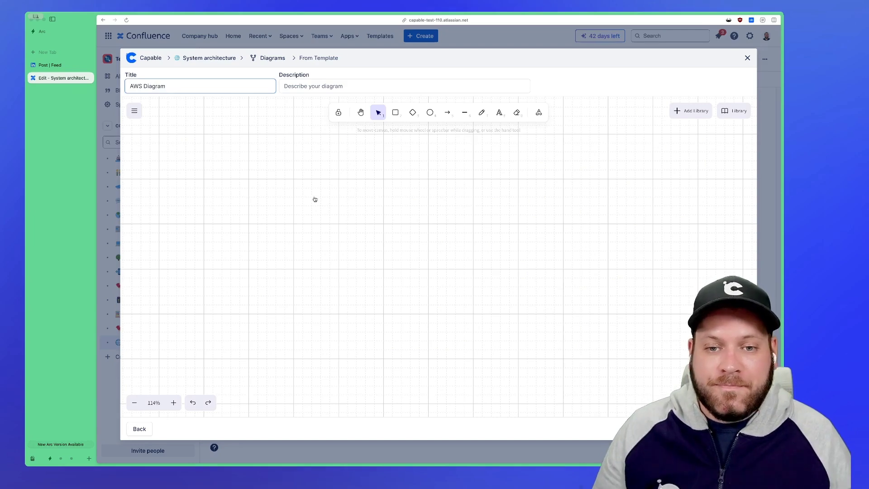
pyautogui.click(315, 199)
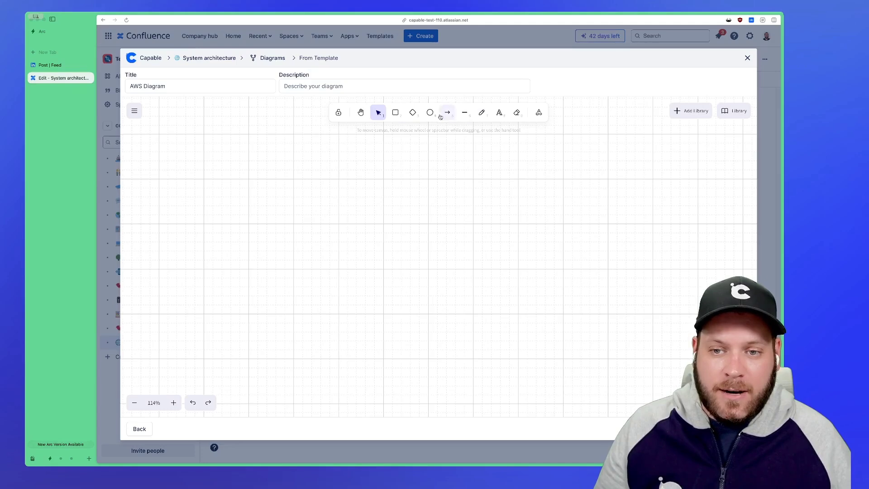
# Draw a freehand pencil stroke across the canvas and delete it.
pyautogui.click(481, 113)
pyautogui.moveTo(319, 226); pyautogui.dragTo(482, 215)
pyautogui.click(379, 112)
pyautogui.click(372, 194)
pyautogui.press('Delete')
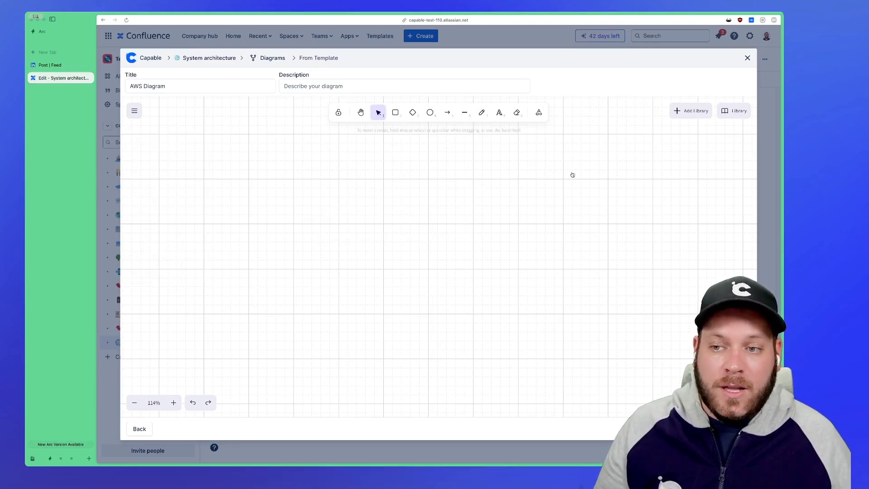
# Search the available libraries for "aws" and add AWS Serverless Icons v2.
pyautogui.click(688, 112)
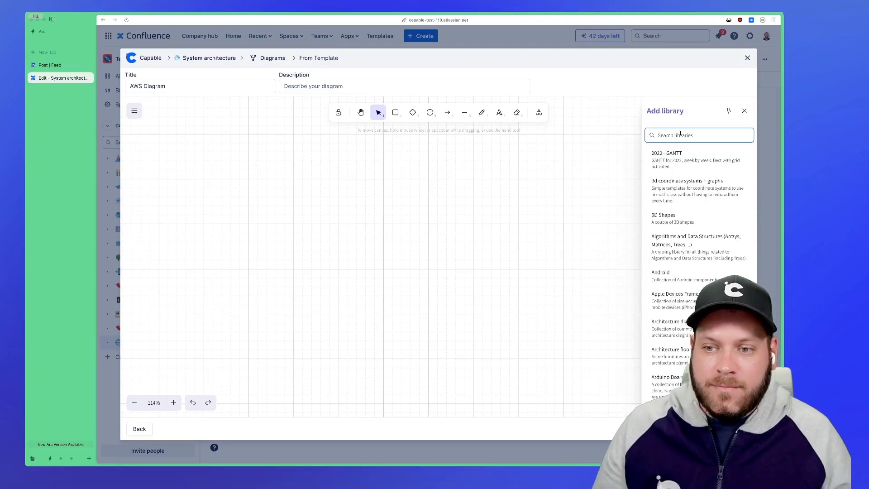
pyautogui.scroll(-10, 688, 186)
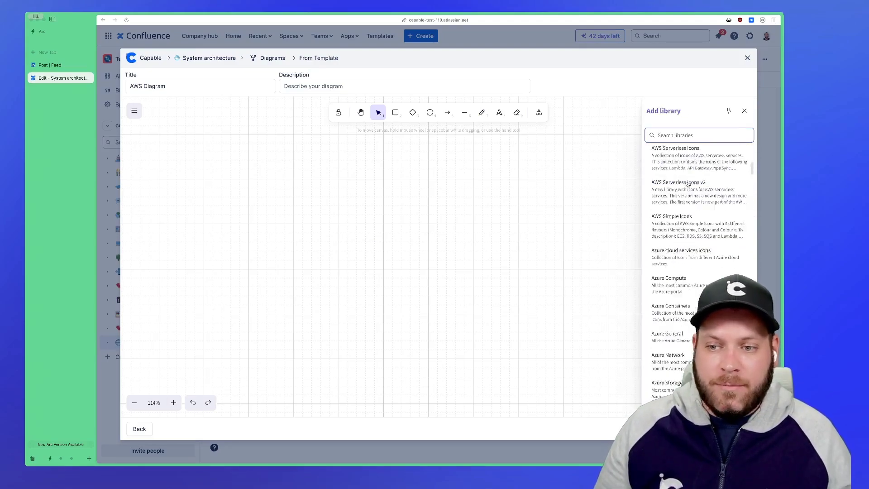
pyautogui.scroll(10, 689, 186)
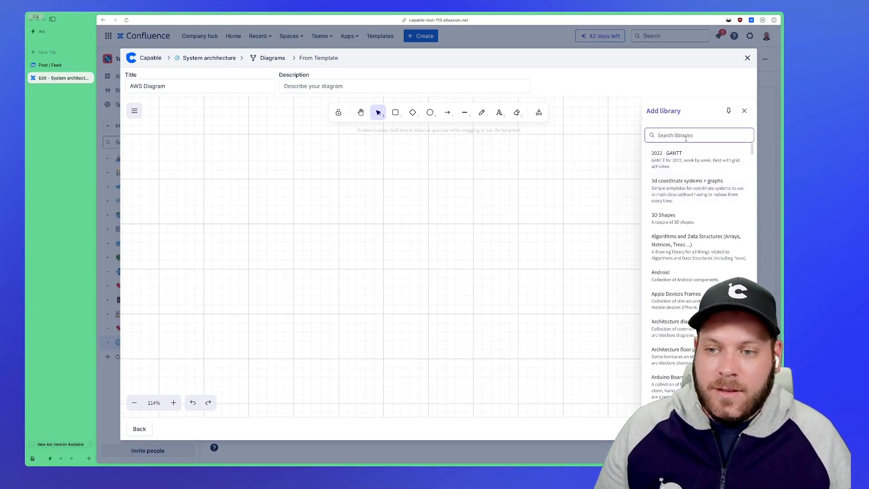
pyautogui.write('aws')
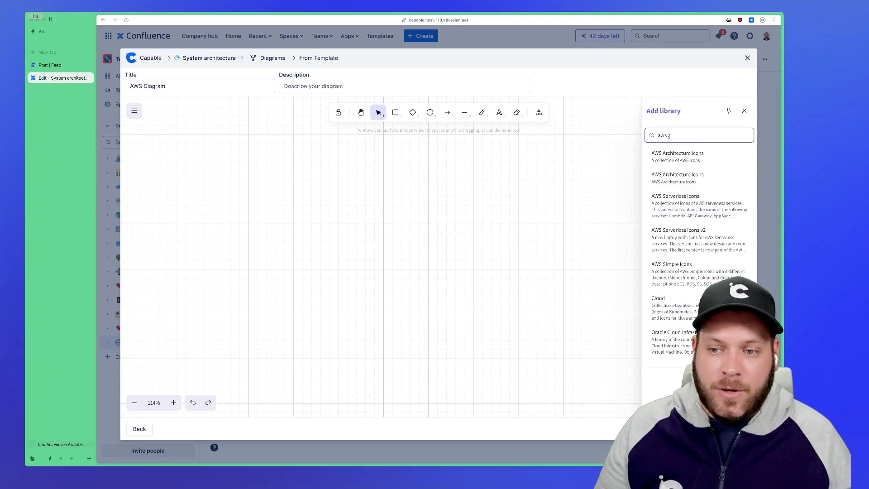
pyautogui.click(685, 239)
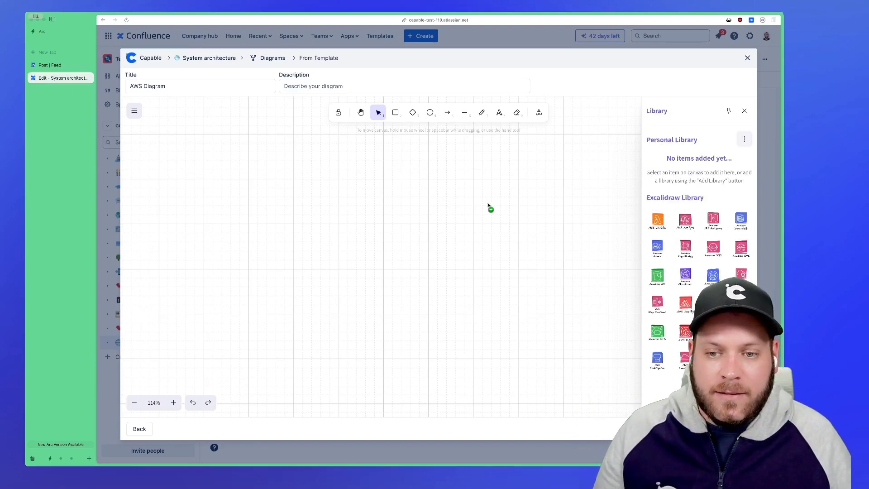
# Place AWS Lambda, Amazon SQS, Amazon CloudFront and Amazon API Gateway icons on the canvas, keeping the library pinned open.
pyautogui.moveTo(488, 205); pyautogui.dragTo(489, 205)
pyautogui.click(733, 111)
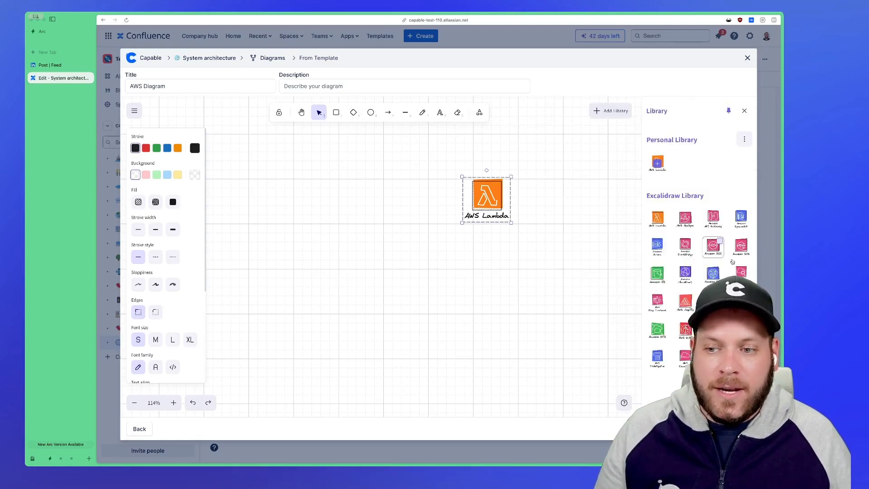
pyautogui.moveTo(719, 254); pyautogui.dragTo(530, 264)
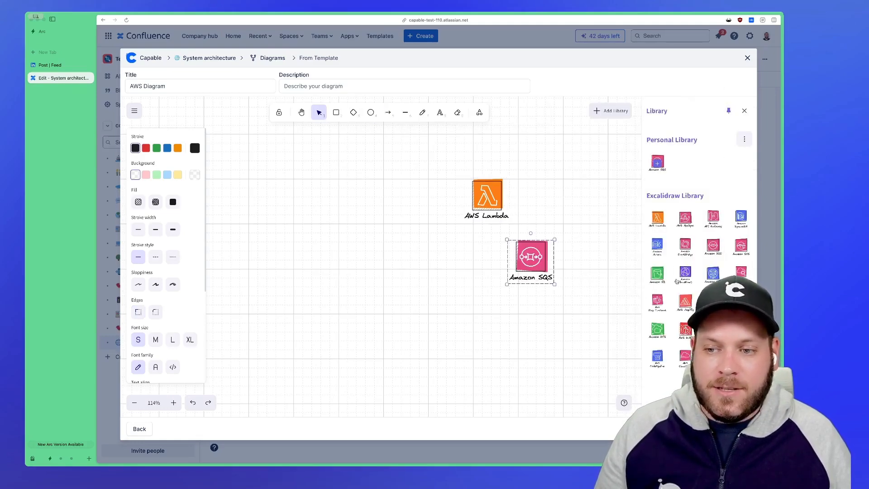
pyautogui.moveTo(431, 270); pyautogui.dragTo(430, 269)
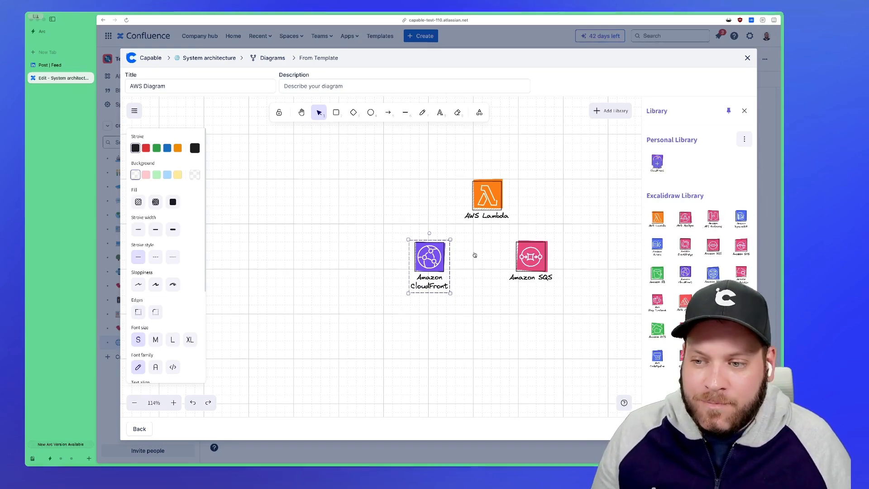
pyautogui.moveTo(713, 225); pyautogui.dragTo(383, 245)
# Arrange the icons in one horizontal row in the order CloudFront, API Gateway, Lambda, SQS.
pyautogui.click(433, 193)
pyautogui.moveTo(438, 258); pyautogui.dragTo(276, 239)
pyautogui.click(486, 224)
pyautogui.moveTo(486, 223); pyautogui.dragTo(451, 255)
pyautogui.moveTo(531, 257); pyautogui.dragTo(539, 239)
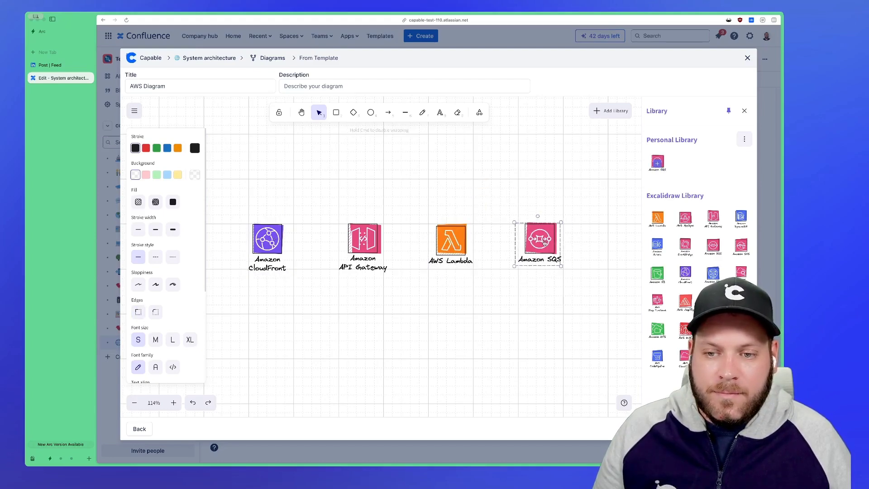
# Duplicate the AWS Lambda icon twice, placing one copy below and one above the original.
pyautogui.click(456, 230)
pyautogui.moveTo(466, 243); pyautogui.dragTo(455, 172)
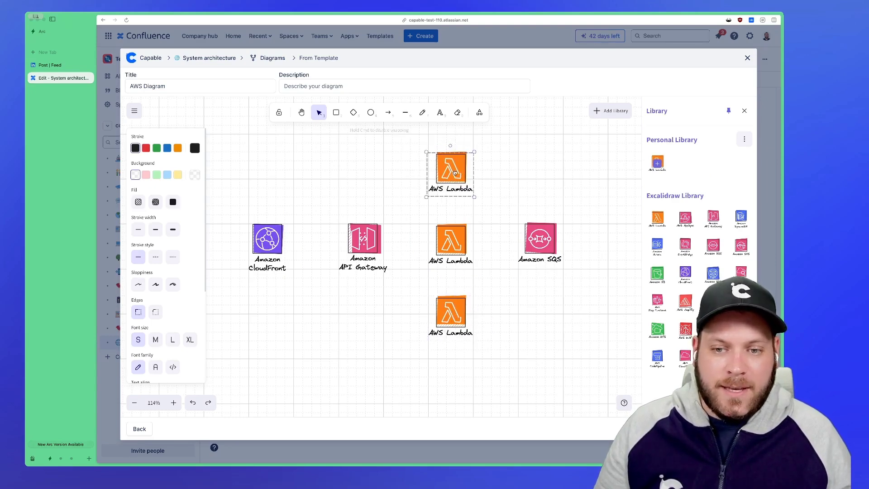
pyautogui.click(502, 200)
# Draw arrows from the API Gateway icon to each of the three AWS Lambda icons.
pyautogui.click(387, 112)
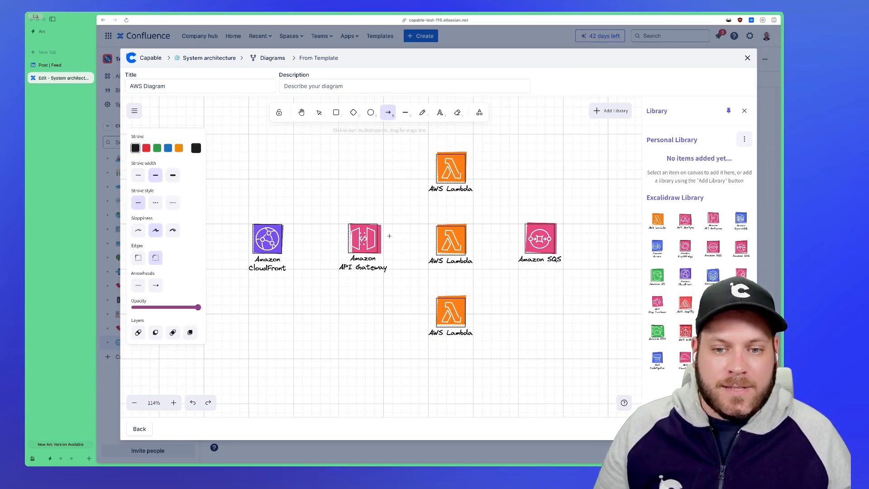
pyautogui.moveTo(381, 239); pyautogui.dragTo(436, 170)
pyautogui.press('a')
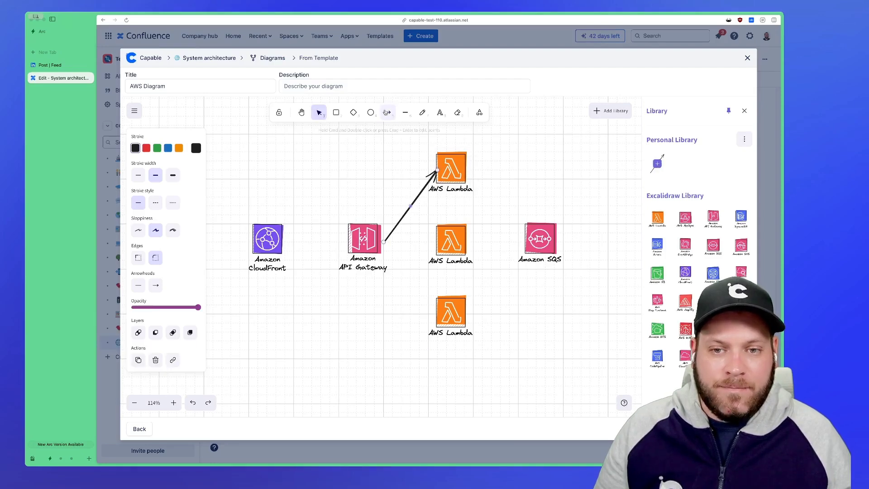
pyautogui.moveTo(383, 241); pyautogui.dragTo(433, 242)
pyautogui.click(388, 113)
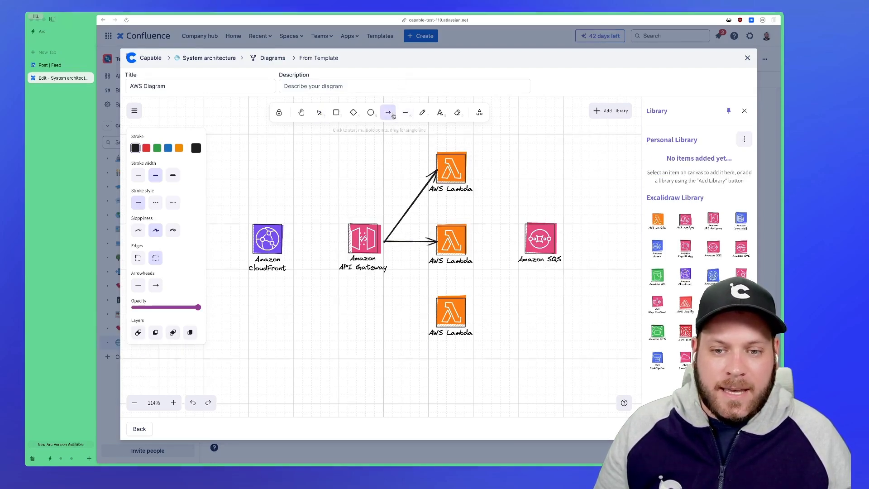
pyautogui.moveTo(384, 241); pyautogui.dragTo(435, 312)
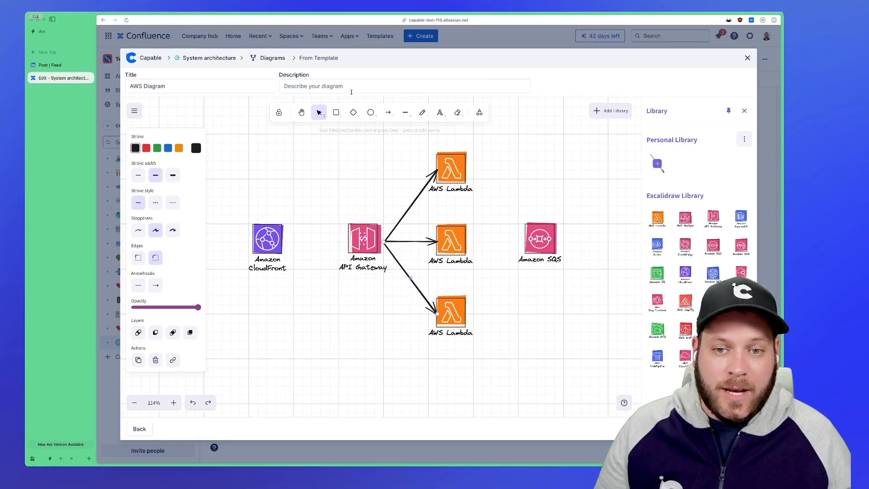
# Draw arrows from CloudFront to API Gateway and from the middle AWS Lambda to Amazon SQS.
pyautogui.click(388, 112)
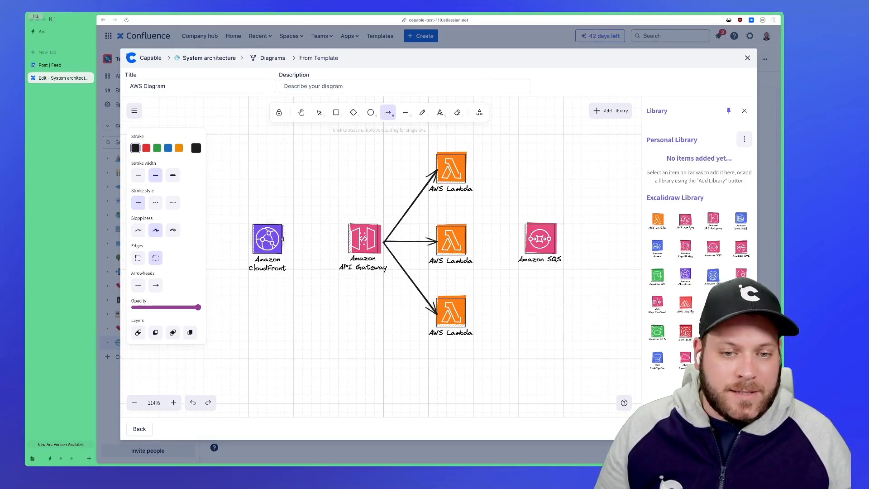
pyautogui.moveTo(284, 240); pyautogui.dragTo(348, 241)
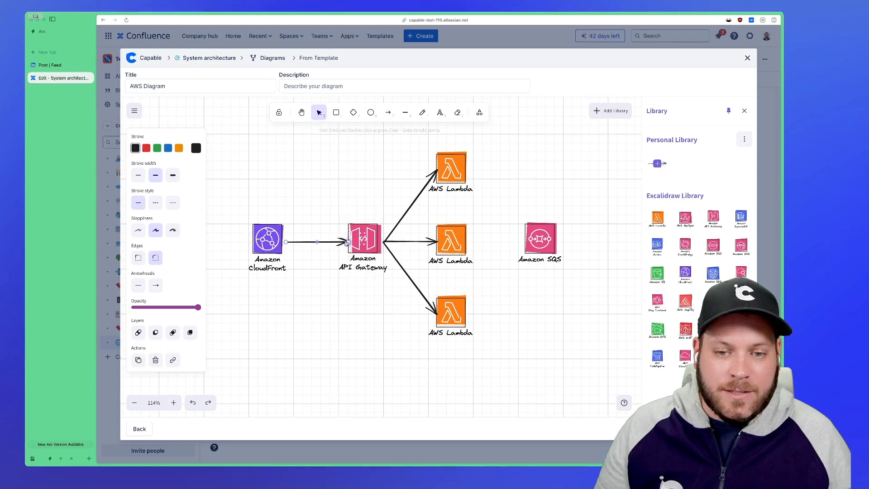
pyautogui.click(389, 114)
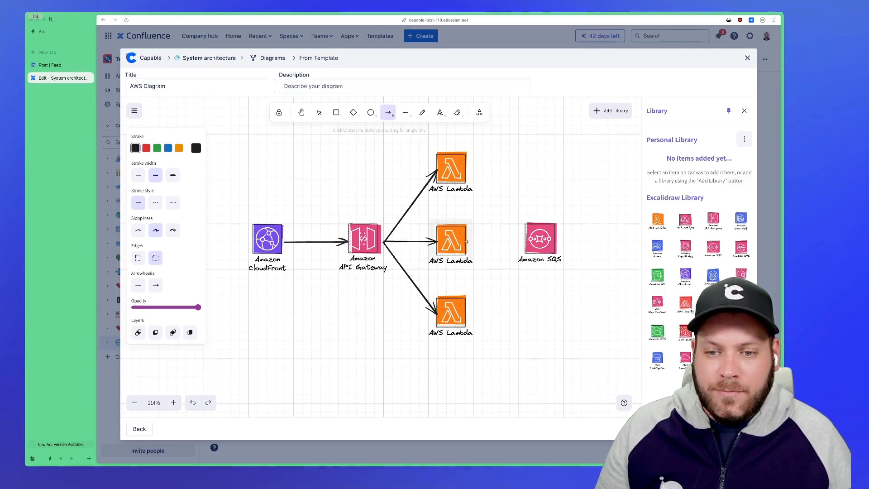
pyautogui.moveTo(465, 241); pyautogui.dragTo(523, 242)
pyautogui.click(522, 281)
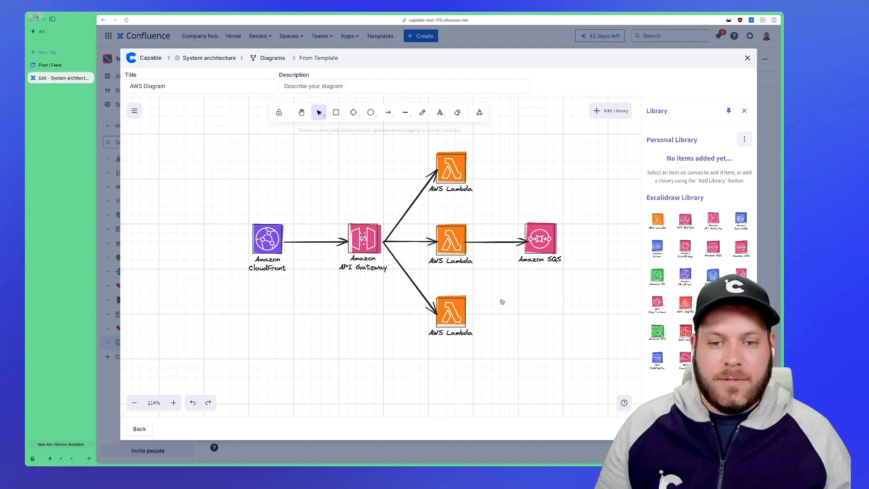
# Move the upper AWS Lambda icon slightly up and the lower one slightly down to widen the vertical spacing.
pyautogui.moveTo(448, 178); pyautogui.dragTo(456, 162)
pyautogui.moveTo(457, 305)
pyautogui.mouseDown()
pyautogui.moveTo(467, 326)
pyautogui.moveTo(458, 311)
pyautogui.moveTo(458, 321)
pyautogui.mouseUp()
pyautogui.moveTo(464, 236)
pyautogui.mouseDown()
pyautogui.moveTo(465, 209)
pyautogui.moveTo(465, 237)
pyautogui.mouseUp()
pyautogui.click(522, 298)
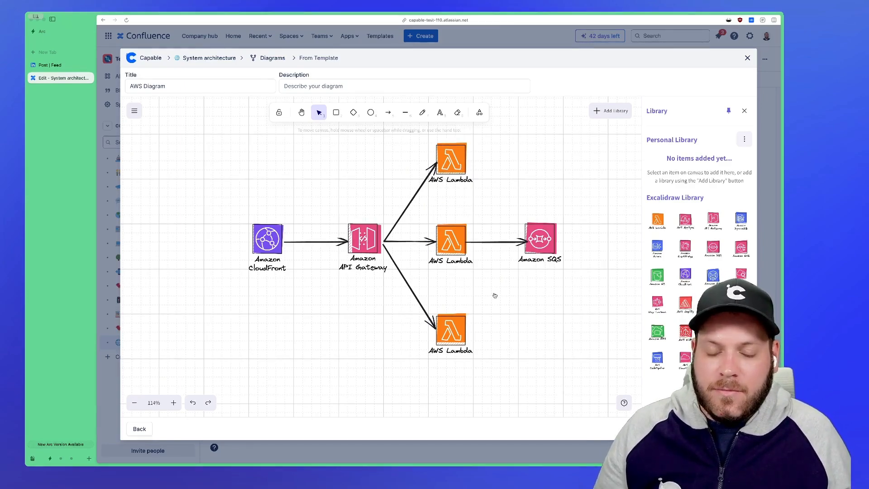
# Hide the canvas grid.
pyautogui.scroll(2, 496, 292)
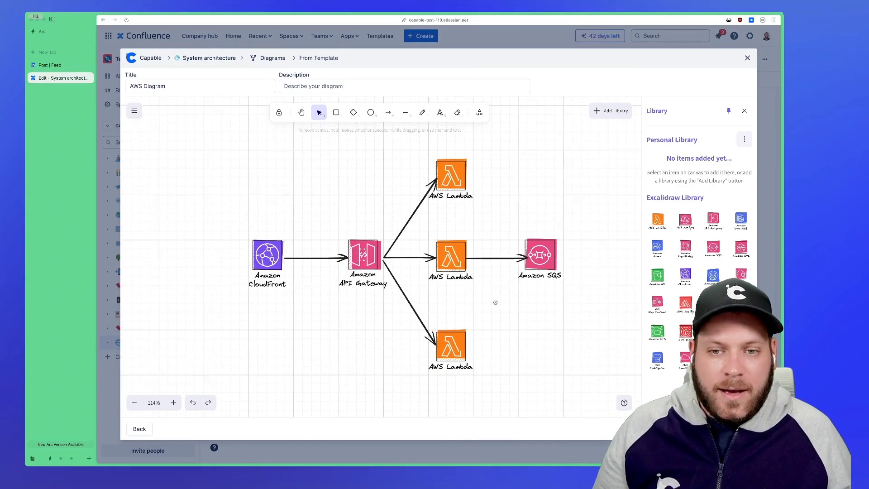
pyautogui.rightClick(496, 172)
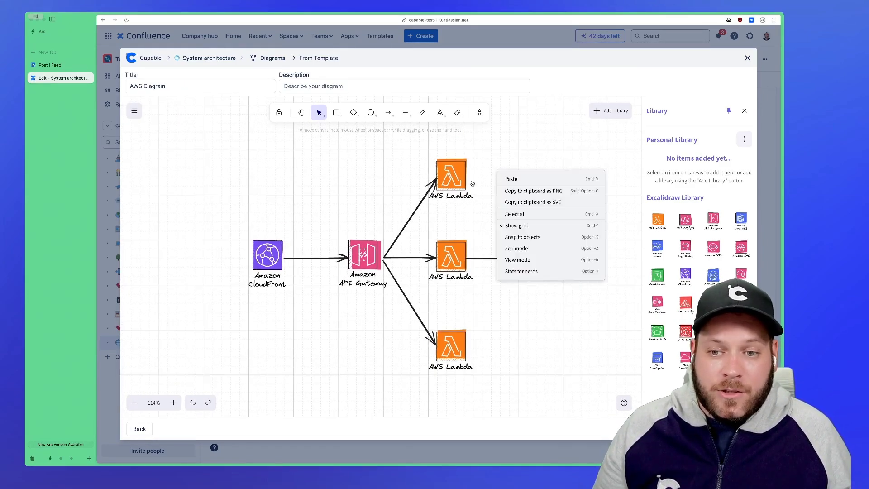
pyautogui.click(516, 230)
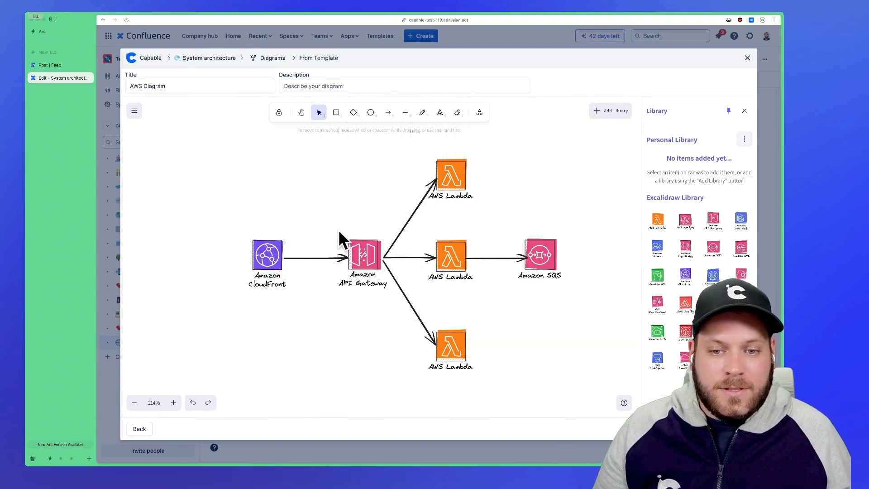
# Change the font family of all the diagram's labels from hand-drawn to normal.
pyautogui.moveTo(215, 147); pyautogui.dragTo(576, 385)
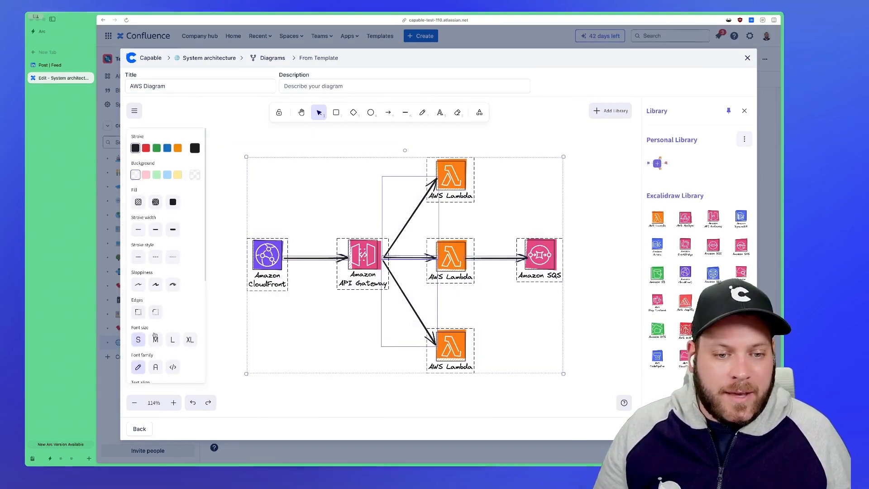
pyautogui.scroll(-2, 184, 244)
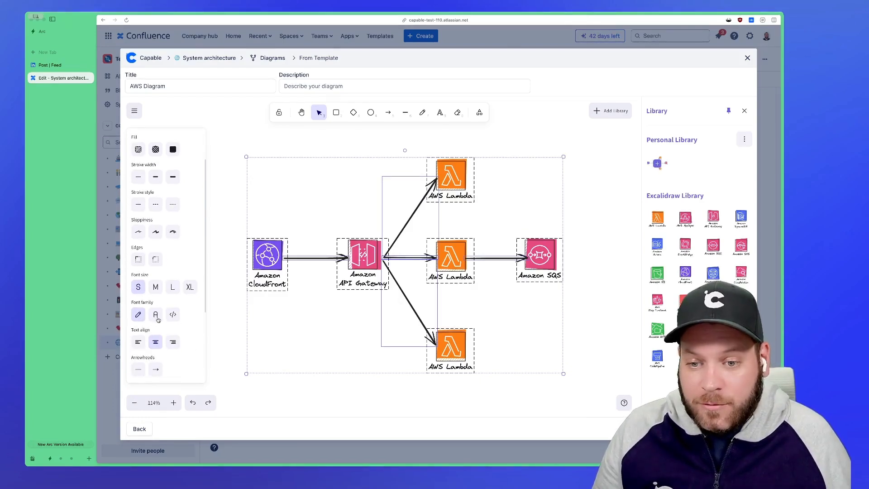
pyautogui.click(156, 315)
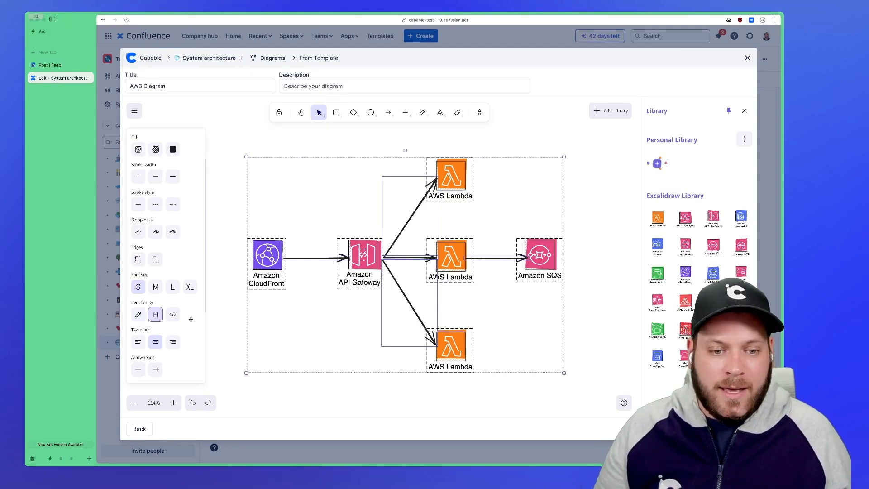
pyautogui.click(605, 195)
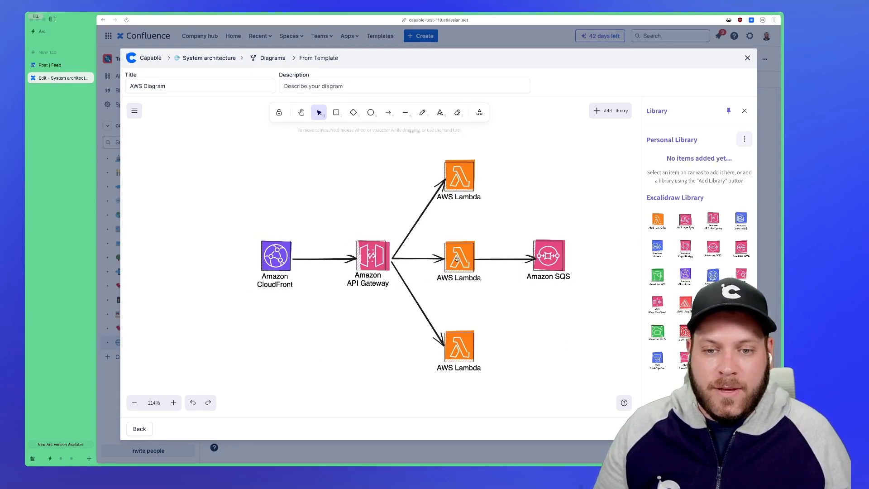
pyautogui.scroll(1, 479, 294)
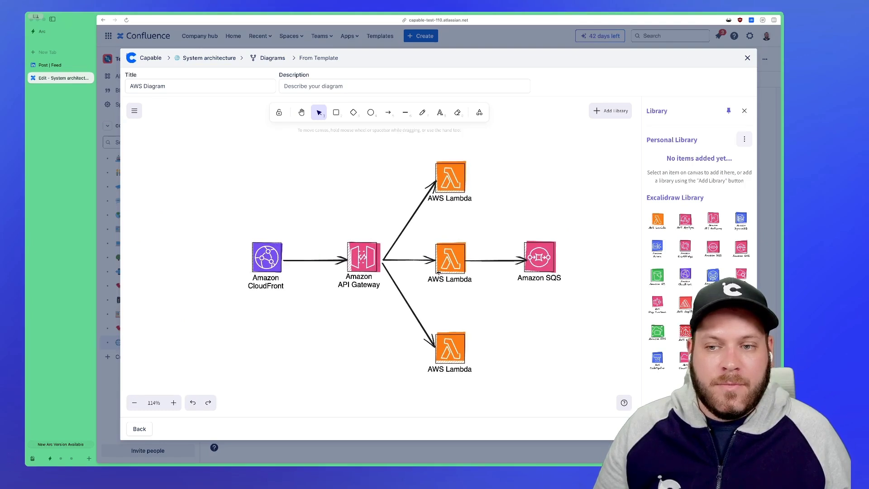
# Search the available icon libraries for "screen", clear the search and close the library list.
pyautogui.click(596, 112)
pyautogui.doubleClick(690, 137)
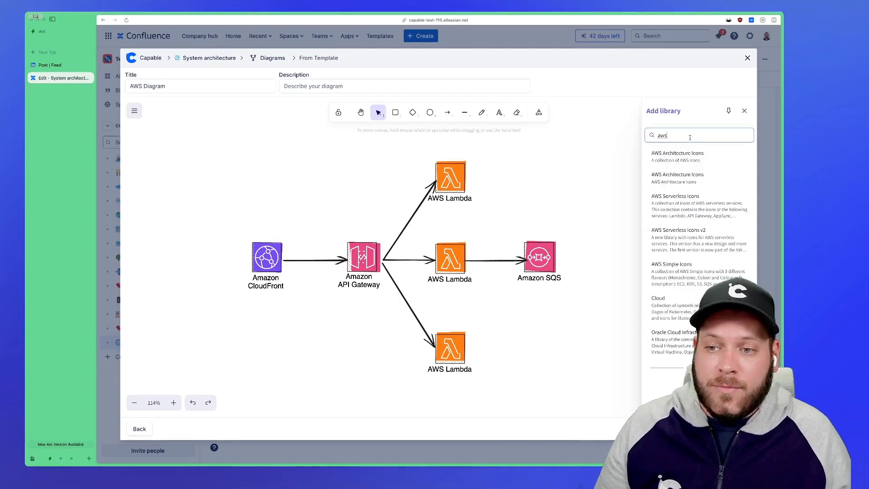
pyautogui.press('BackSpace')
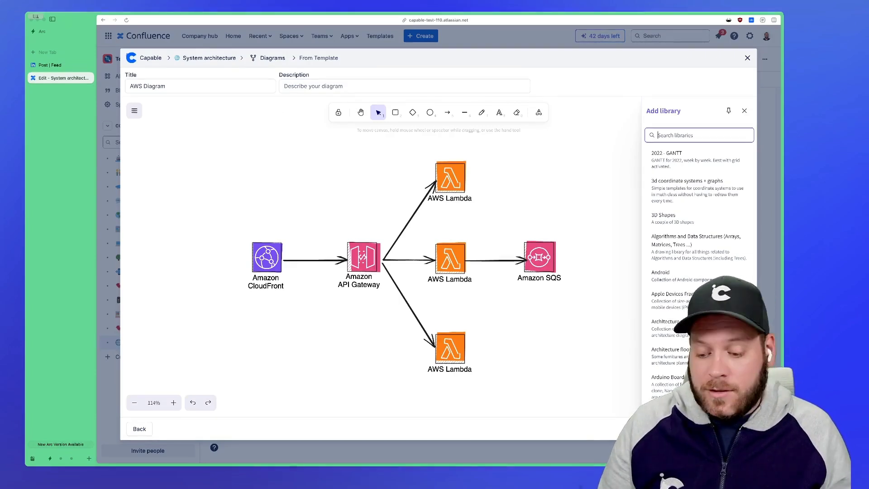
pyautogui.write('screen')
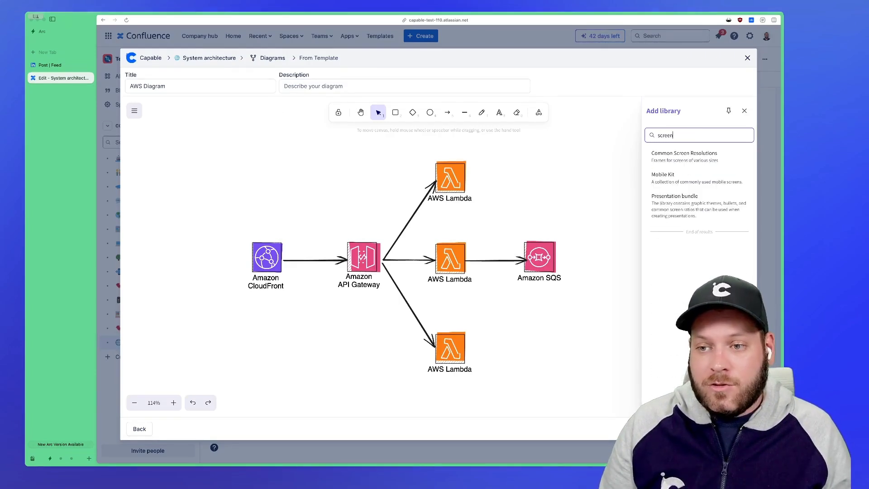
pyautogui.doubleClick(667, 134)
pyautogui.press('BackSpace')
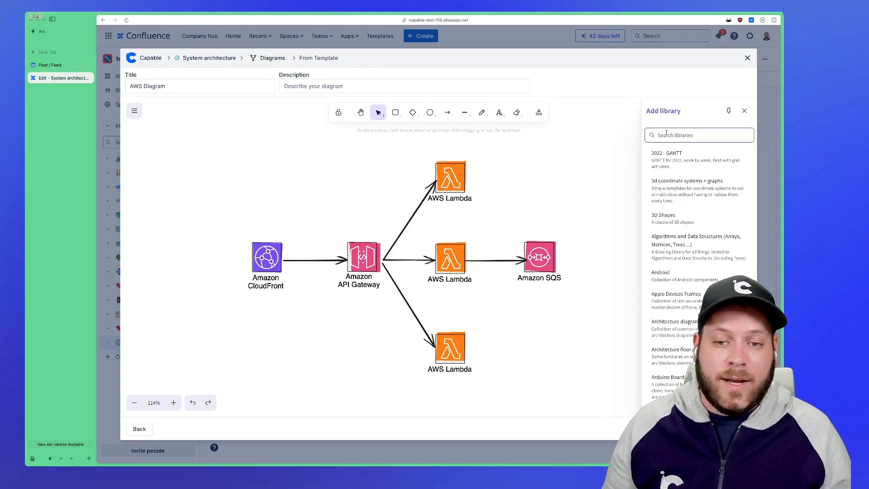
pyautogui.click(574, 173)
# Move the Amazon CloudFront icon and its label slightly up, and deselect them.
pyautogui.moveTo(547, 163); pyautogui.dragTo(570, 163)
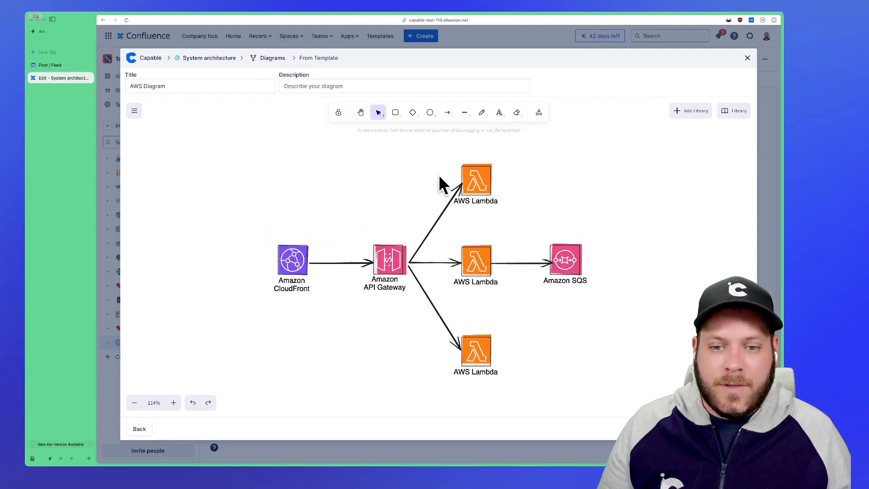
pyautogui.moveTo(293, 259)
pyautogui.mouseDown()
pyautogui.moveTo(303, 208)
pyautogui.moveTo(293, 273)
pyautogui.moveTo(293, 259)
pyautogui.mouseUp()
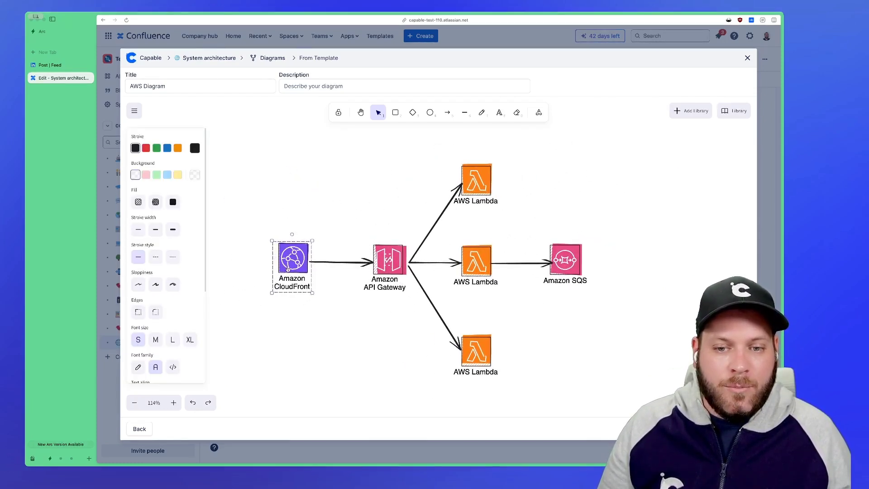
pyautogui.click(377, 184)
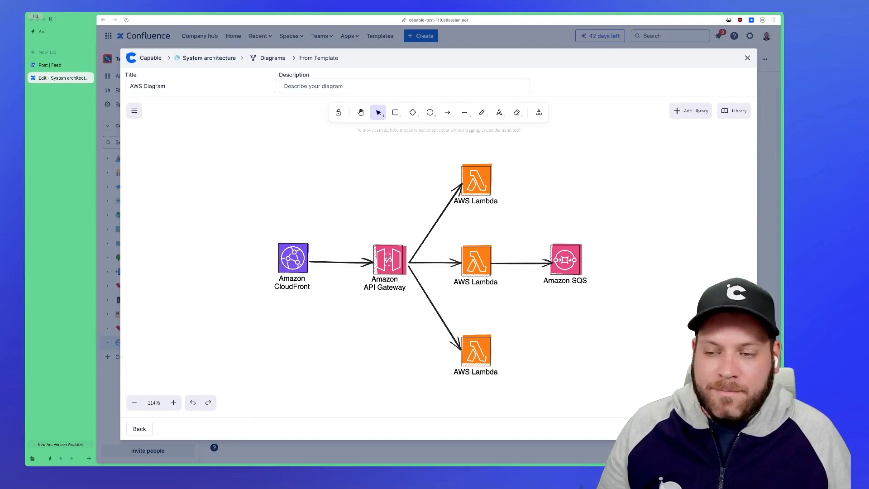
# Finish the AWS diagram and publish the updated System architecture page.
pyautogui.press('Escape')
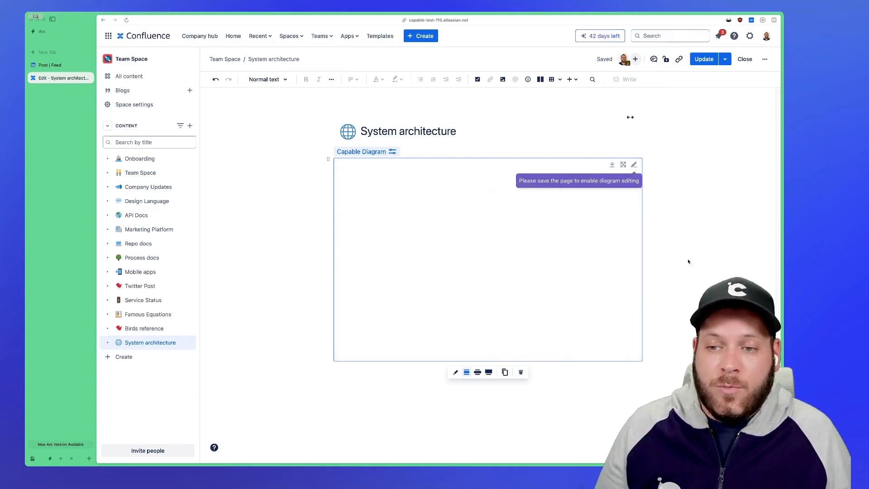
pyautogui.click(704, 59)
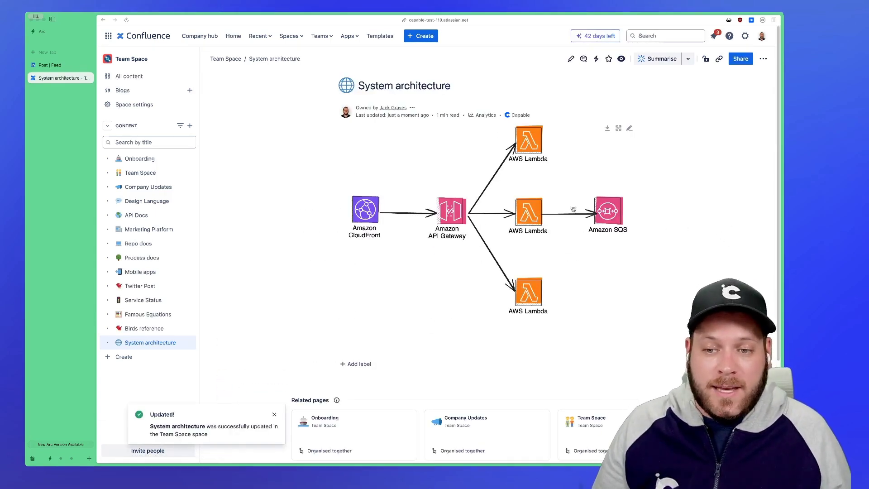
# Examine the AWS diagram on the published page and in its enlarged view, and return to the page.
pyautogui.moveTo(548, 190); pyautogui.dragTo(528, 197)
pyautogui.hscroll(-2, 507, 203)
pyautogui.scroll(5, 480, 212)
pyautogui.hscroll(10, 632, 218)
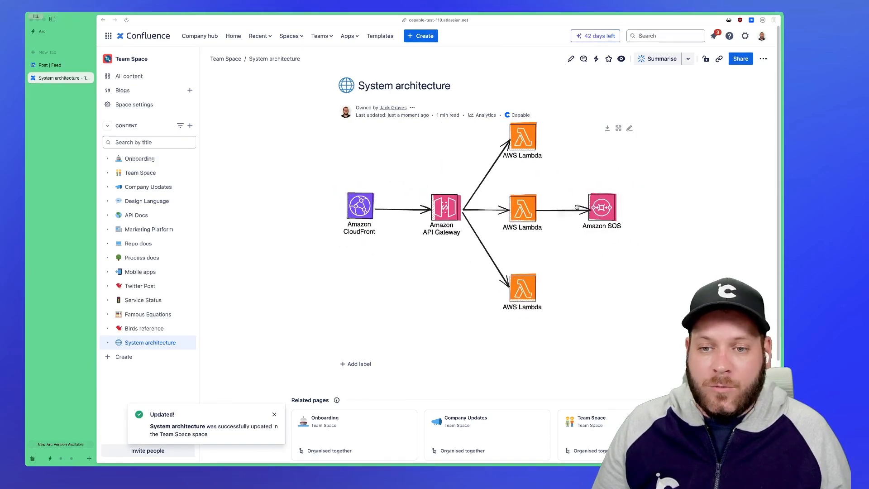
pyautogui.click(619, 129)
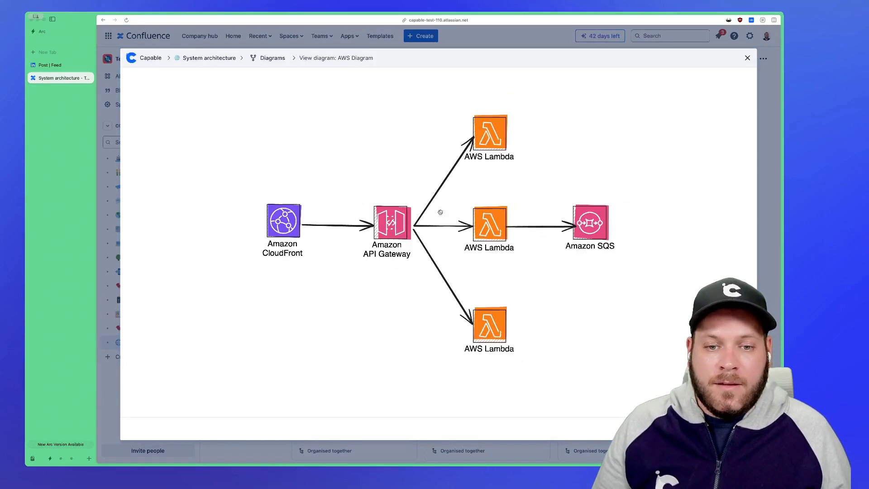
pyautogui.moveTo(485, 224); pyautogui.dragTo(478, 226)
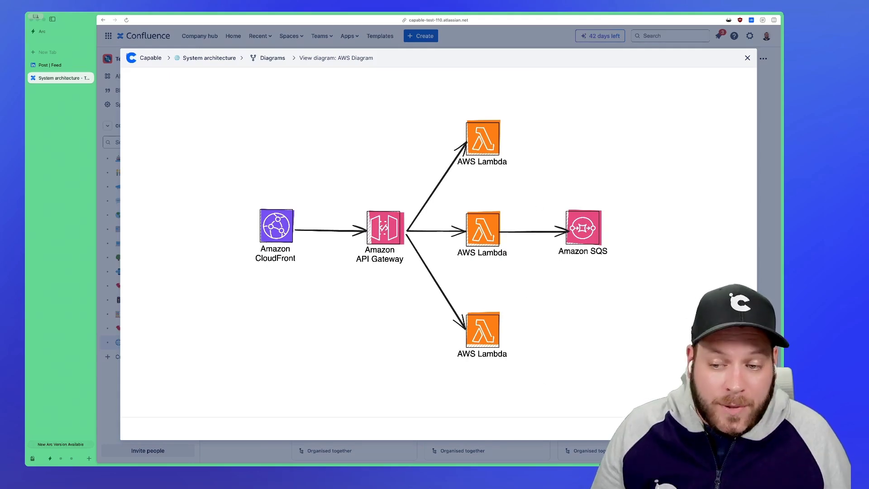
pyautogui.press('Escape')
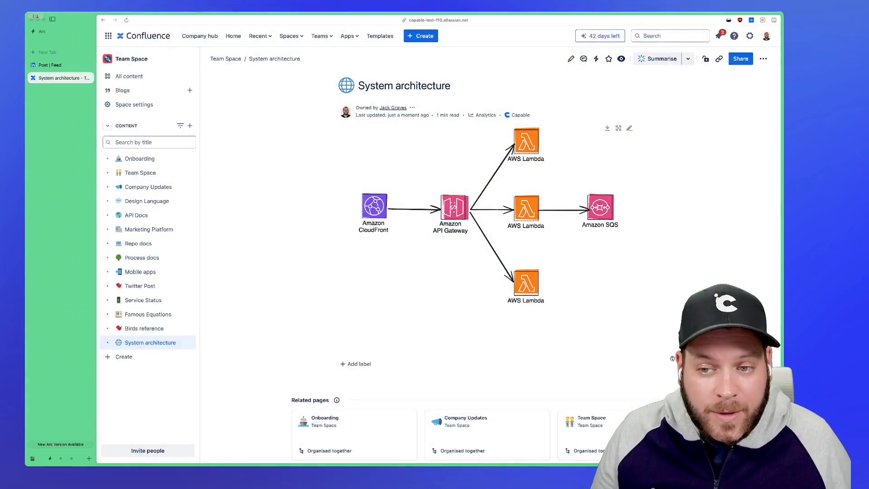
# Download the AWS diagram from the published page as an SVG file.
pyautogui.click(607, 129)
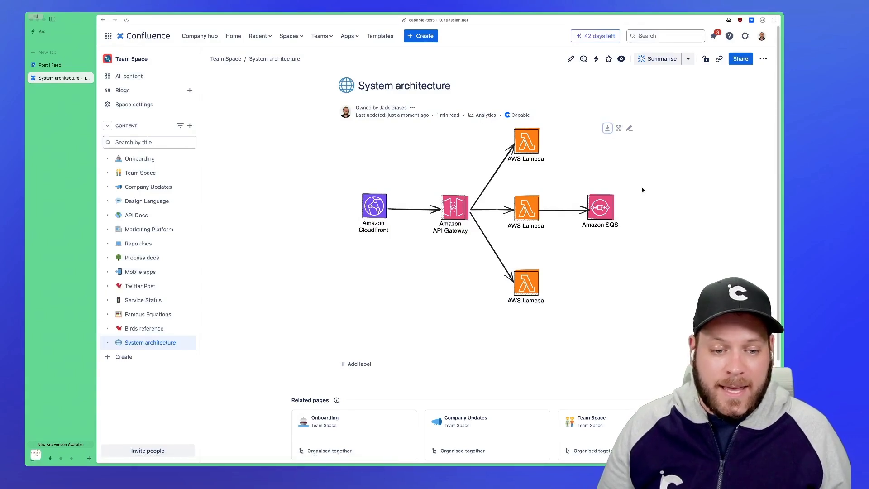
pyautogui.click(35, 453)
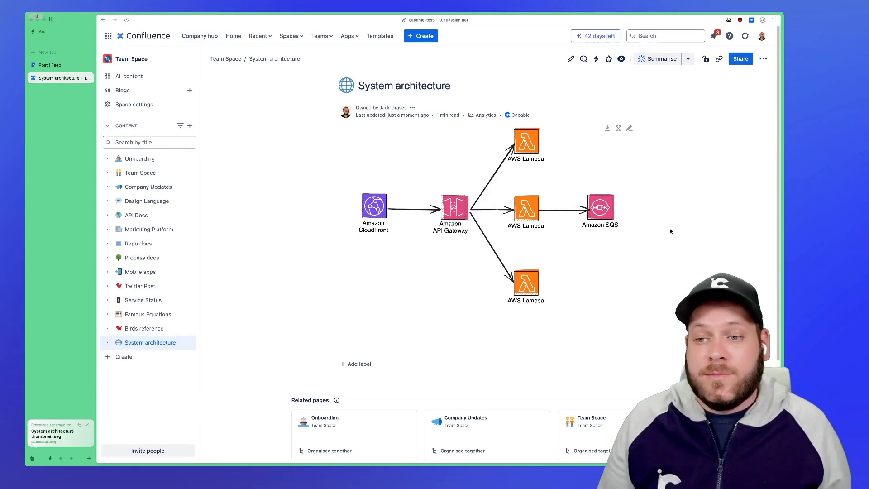
# Open the published AWS diagram in the editor and close it without making changes.
pyautogui.click(629, 128)
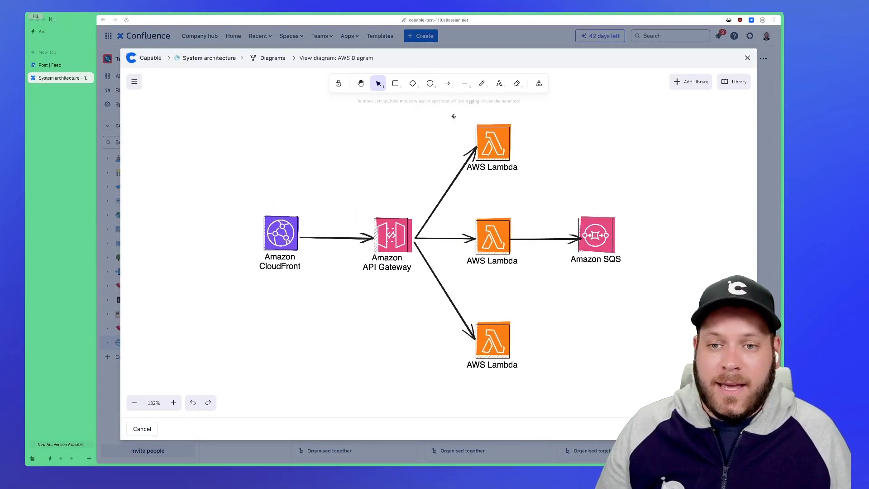
pyautogui.click(748, 59)
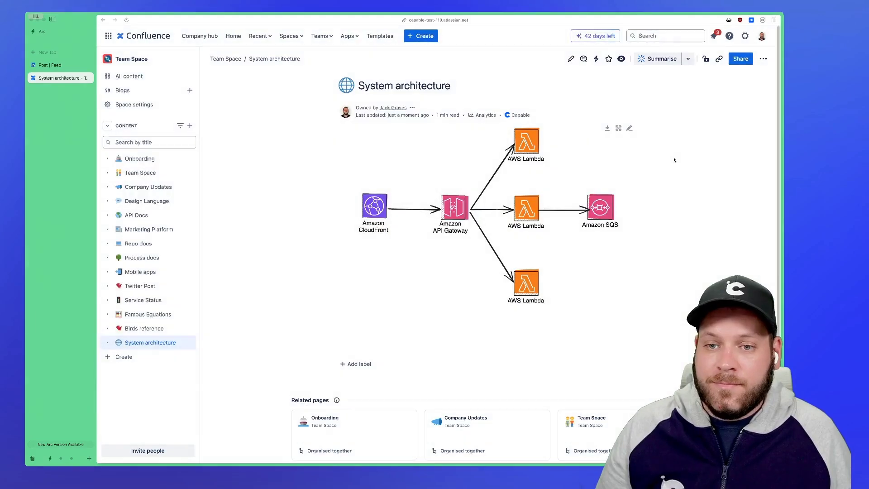